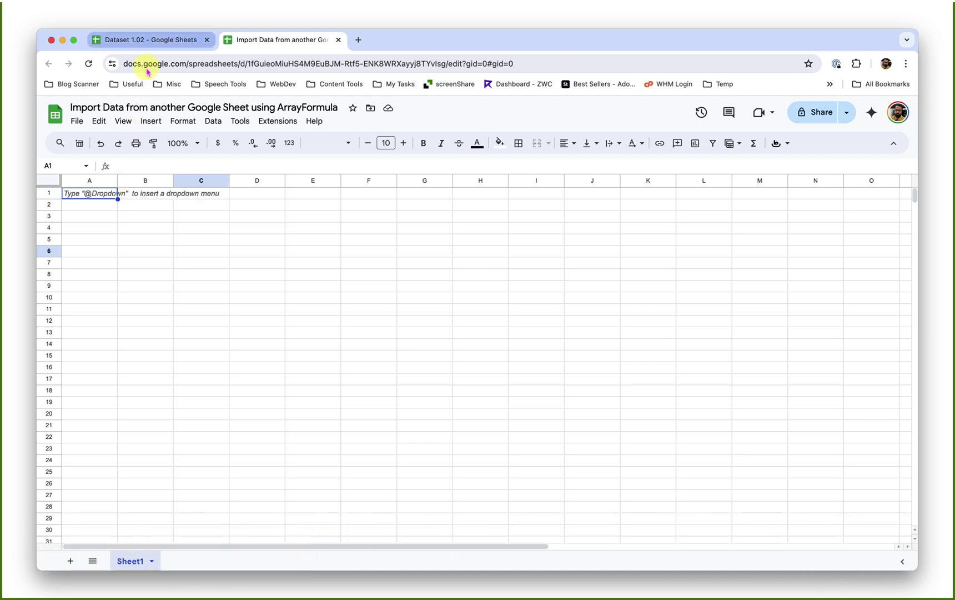
Step: Review the Full Name data in the Dataset 1.02 source, then return to the import workbook's empty Sheet1
{"action": "left_click", "coordinate": [149, 44]}
{"action": "left_click", "coordinate": [129, 274]}
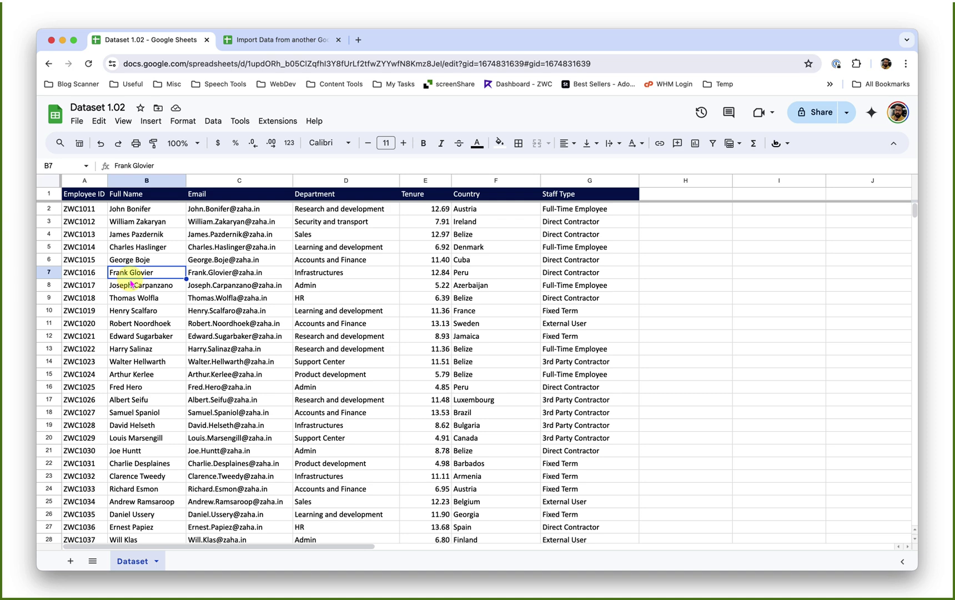
{"action": "left_click", "coordinate": [262, 40]}
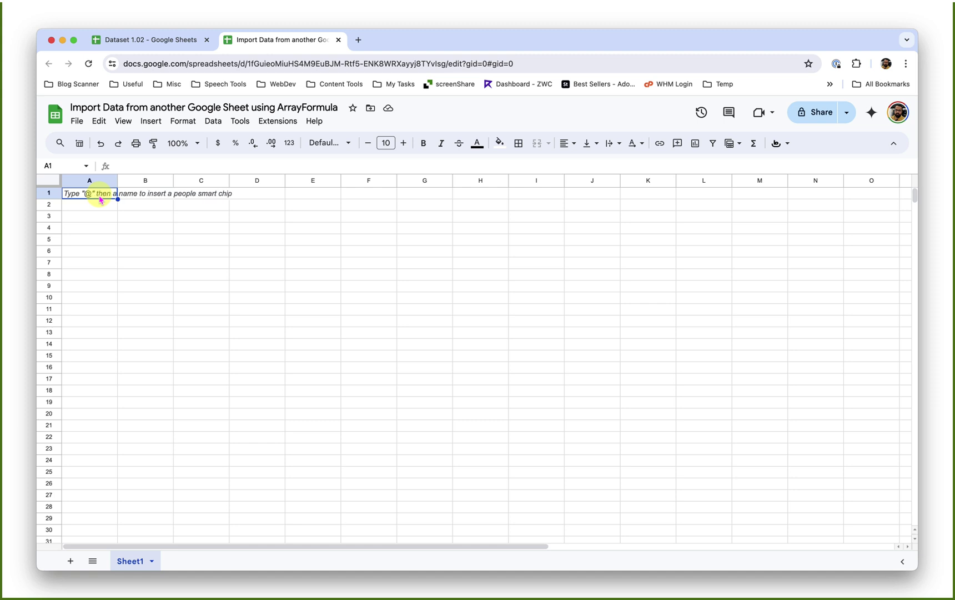
Step: Begin A1's formula as =ARRAYFORMULA(IMPORTRANGE( using function autocomplete
{"action": "type", "text": "=array"}
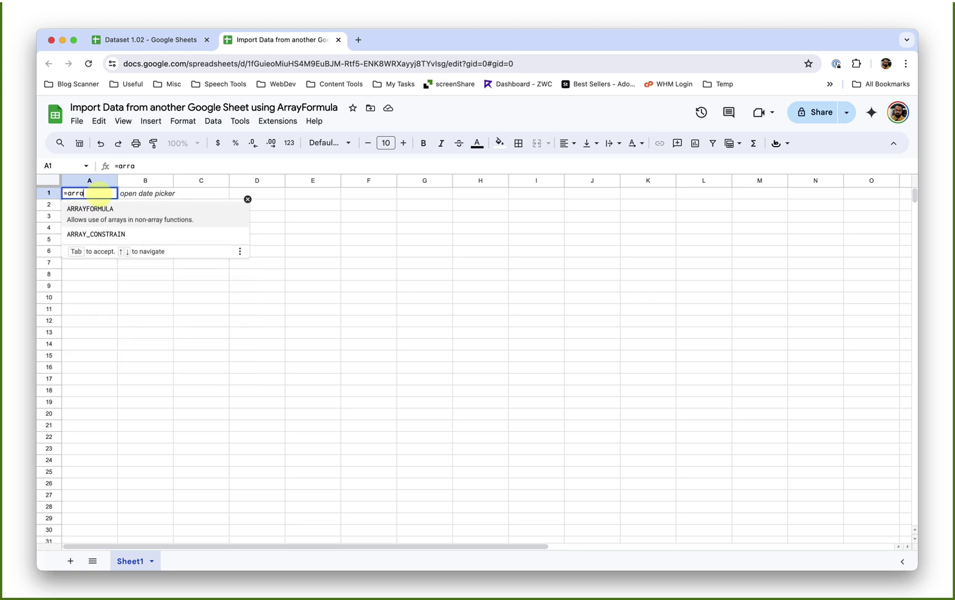
{"action": "key", "text": "Tab"}
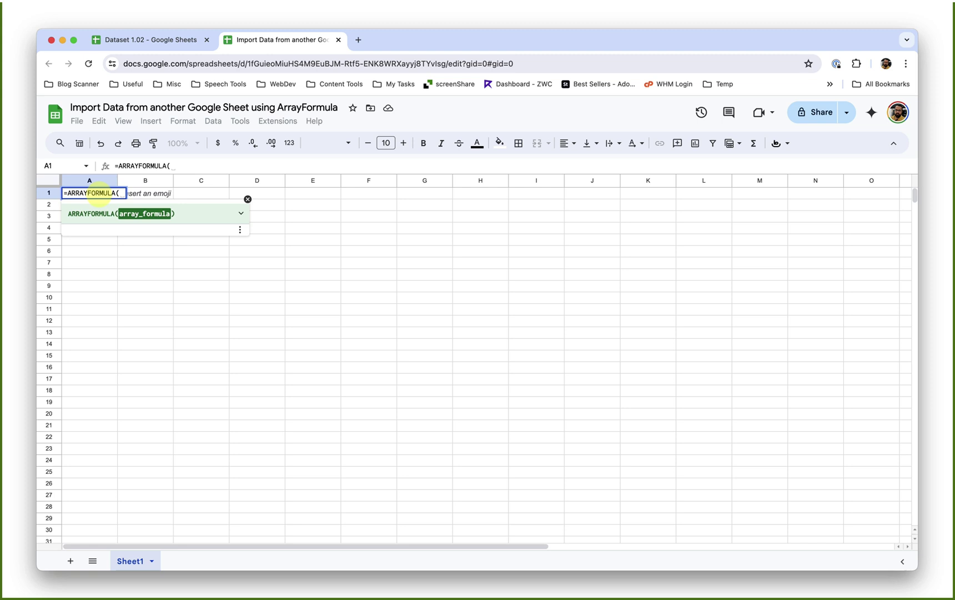
{"action": "type", "text": "import"}
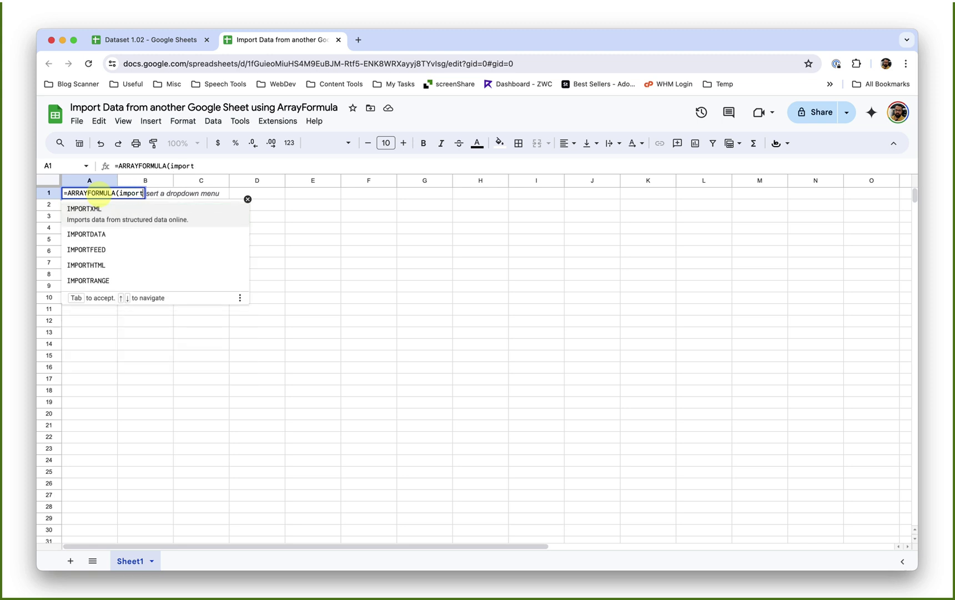
{"action": "key", "text": "Down"}
{"action": "key", "text": "Down"}
{"action": "key", "text": "Down"}
{"action": "key", "text": "Tab"}
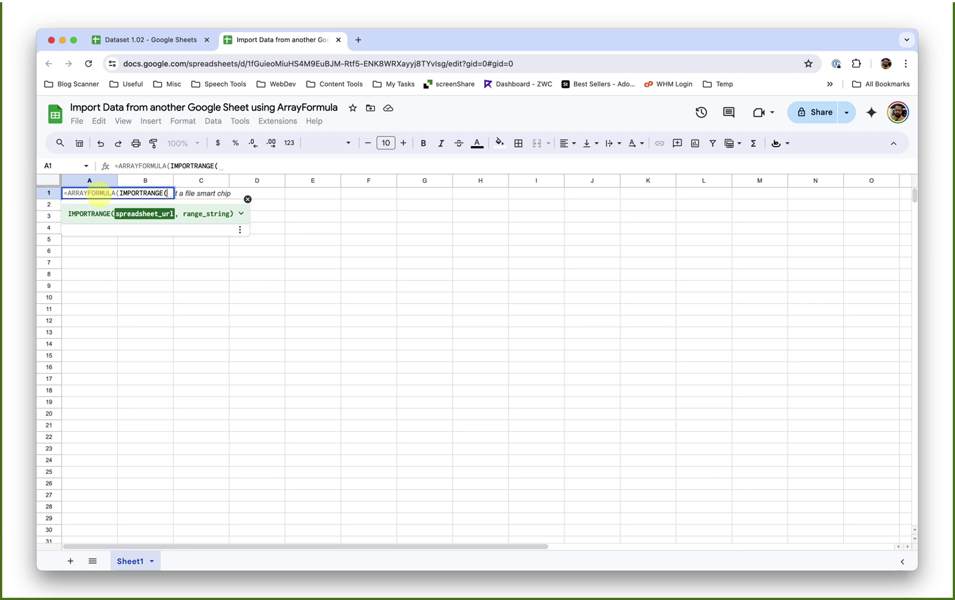
Step: Copy the Dataset 1.02 spreadsheet URL and add it in quotes, followed by a comma, to IMPORTRANGE
{"action": "left_click", "coordinate": [155, 32]}
{"action": "left_click", "coordinate": [185, 61]}
{"action": "key", "text": "cmd+c"}
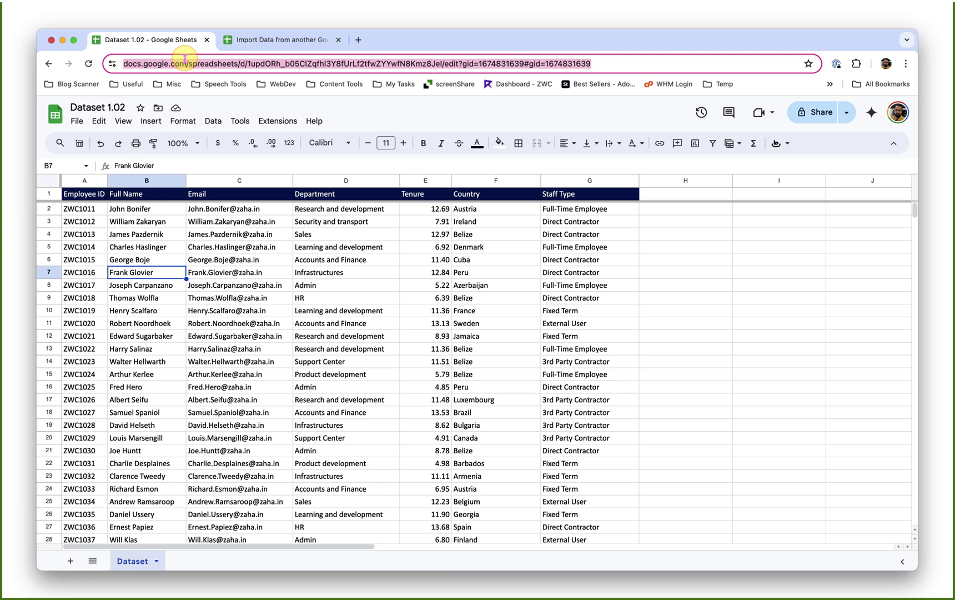
{"action": "left_click", "coordinate": [258, 40]}
{"action": "type", "text": "\""}
{"action": "key", "text": "cmd+v"}
{"action": "type", "text": "\","}
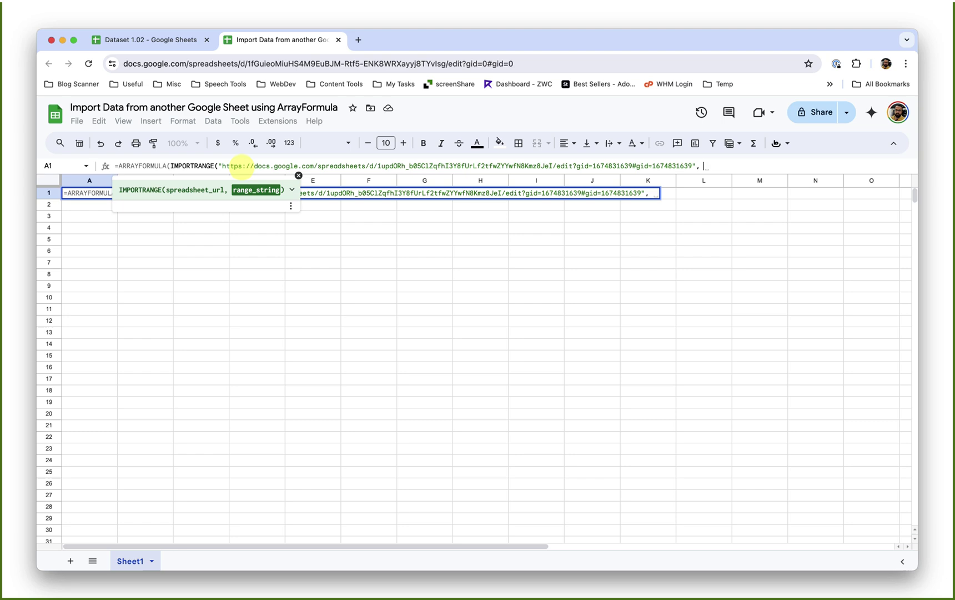
Step: Check the source sheet tab's name, Dataset, then return to the A1 formula
{"action": "left_click", "coordinate": [155, 40]}
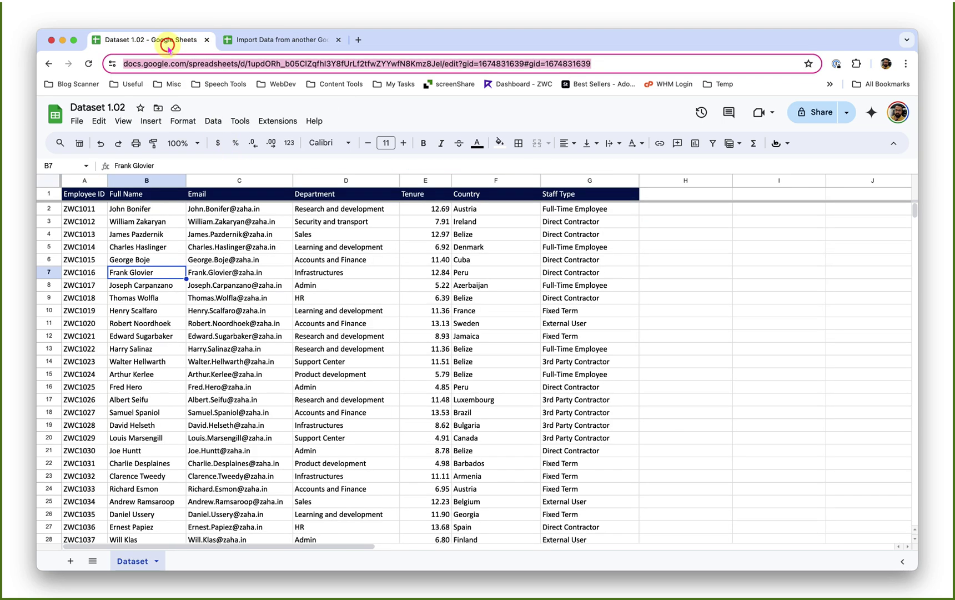
{"action": "left_click", "coordinate": [139, 565]}
{"action": "double_click", "coordinate": [138, 565]}
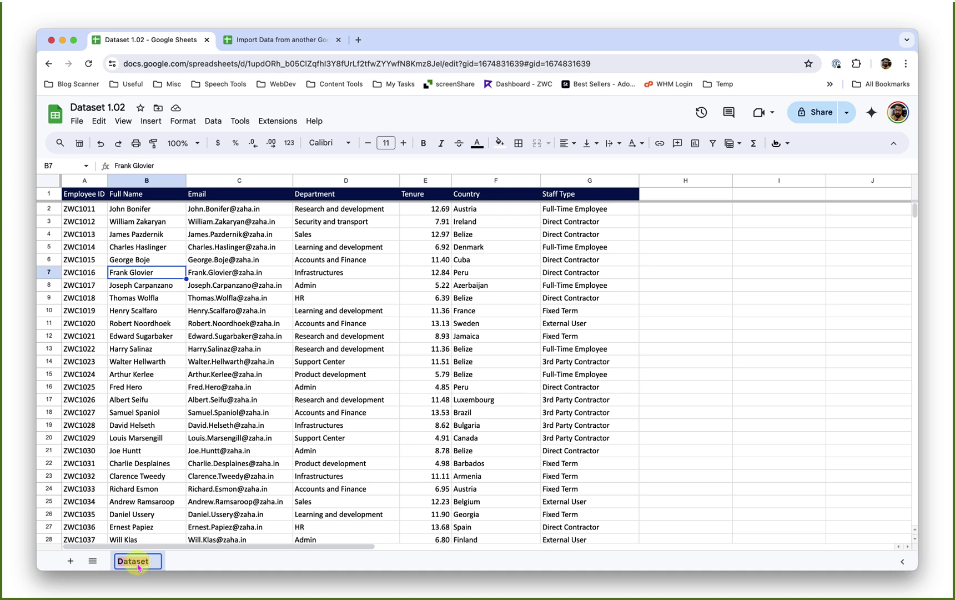
{"action": "left_click", "coordinate": [266, 40]}
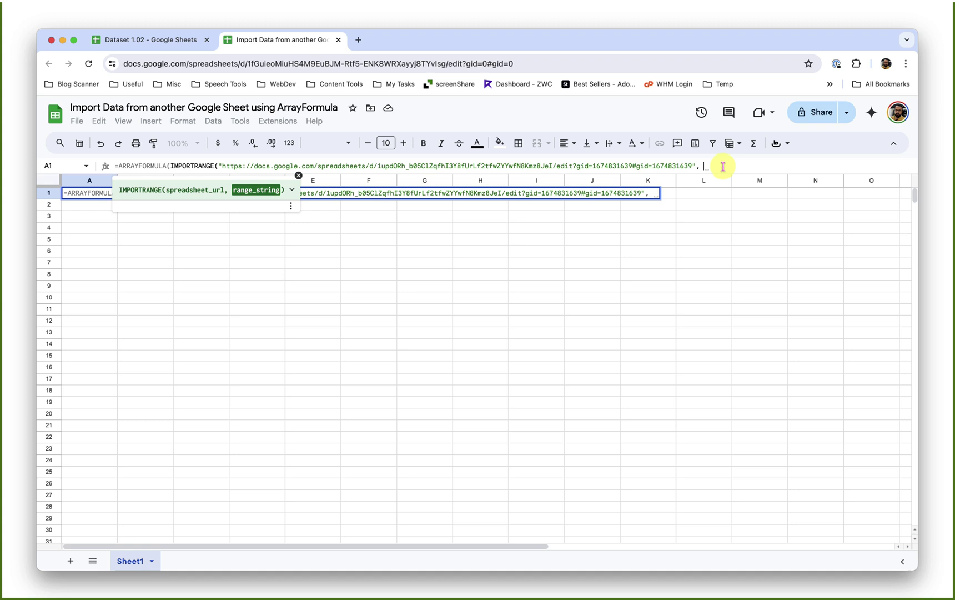
Step: Finish the formula with the range "Dataset!A:B" and two closing parentheses
{"action": "type", "text": "\""}
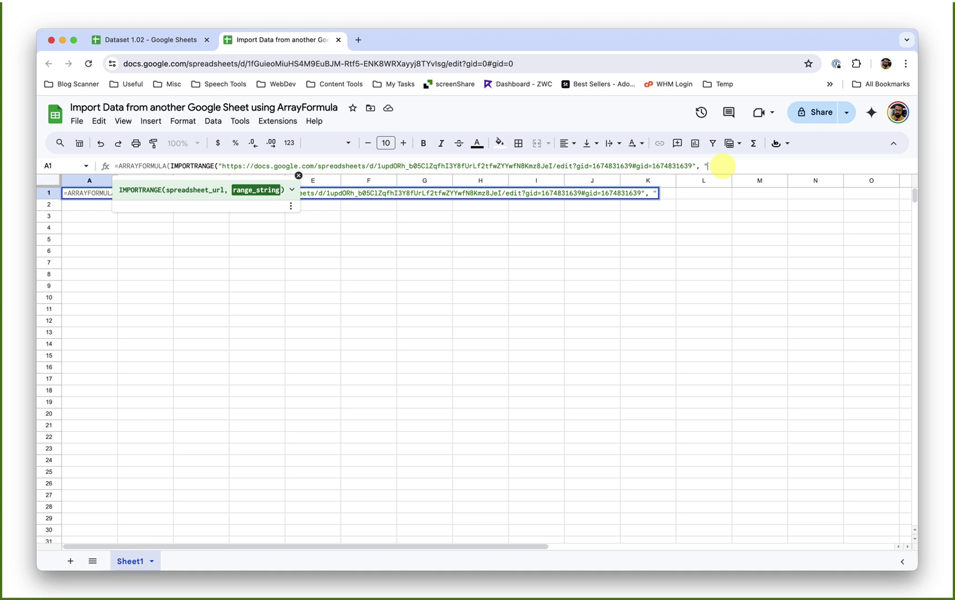
{"action": "type", "text": "Dataset"}
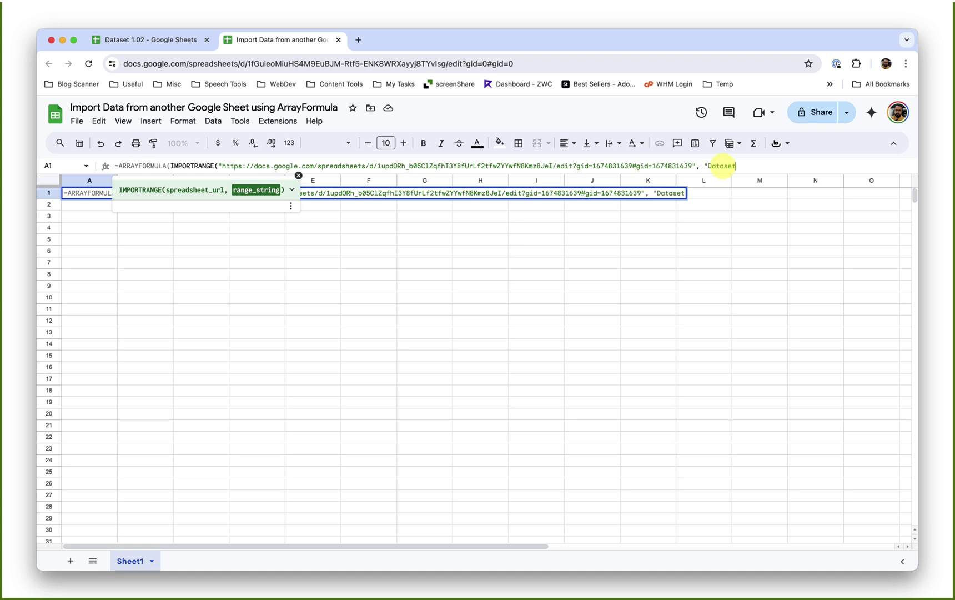
{"action": "type", "text": "!A:B"}
{"action": "type", "text": "\"))"}
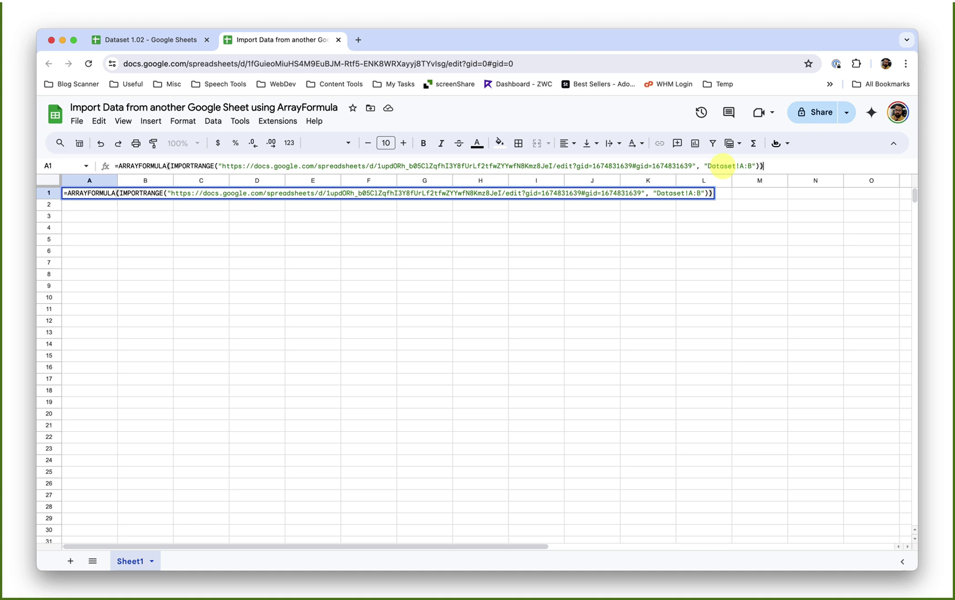
Step: Commit the A1 formula and allow access to Dataset 1.02, importing Employee ID and Full Name
{"action": "key", "text": "Return"}
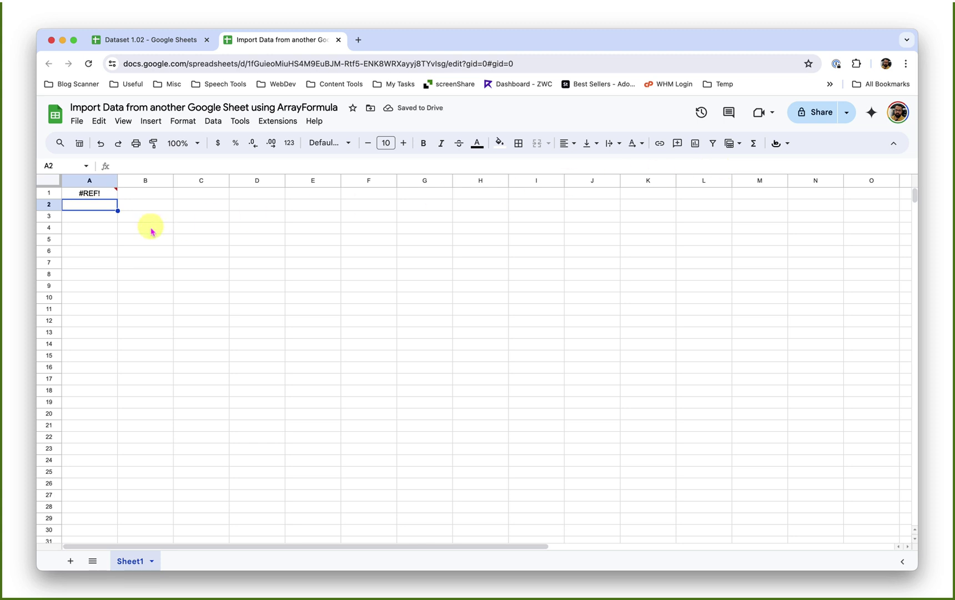
{"action": "left_click", "coordinate": [103, 196]}
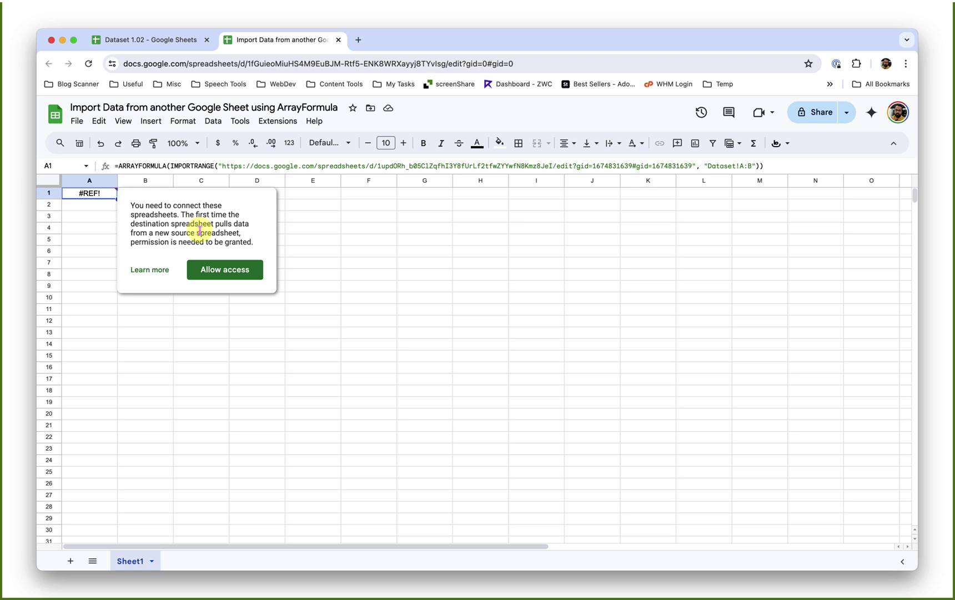
{"action": "left_click", "coordinate": [237, 270]}
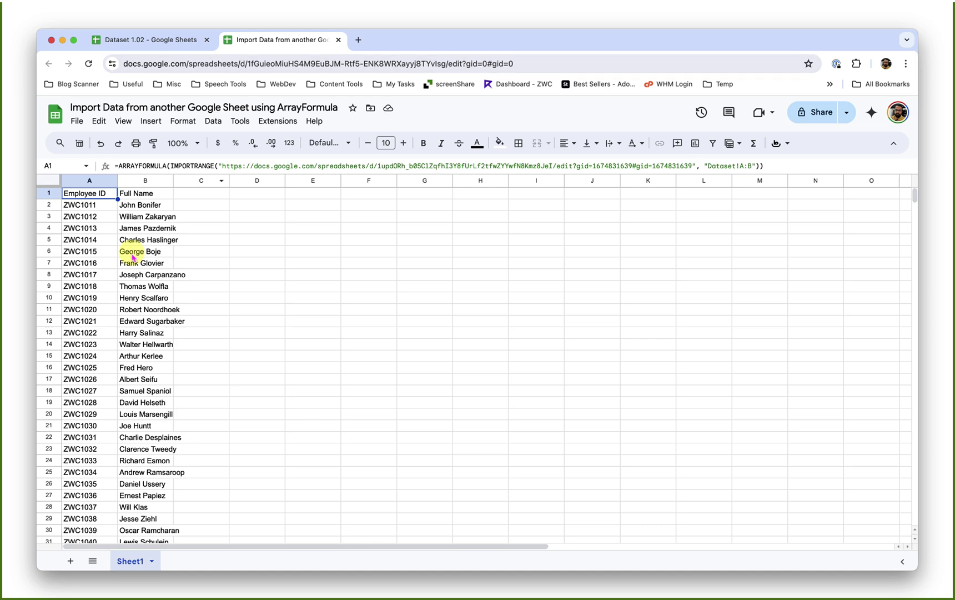
{"action": "left_click", "coordinate": [166, 42]}
{"action": "left_click", "coordinate": [86, 181]}
{"action": "left_click", "coordinate": [132, 180]}
{"action": "left_click", "coordinate": [346, 181]}
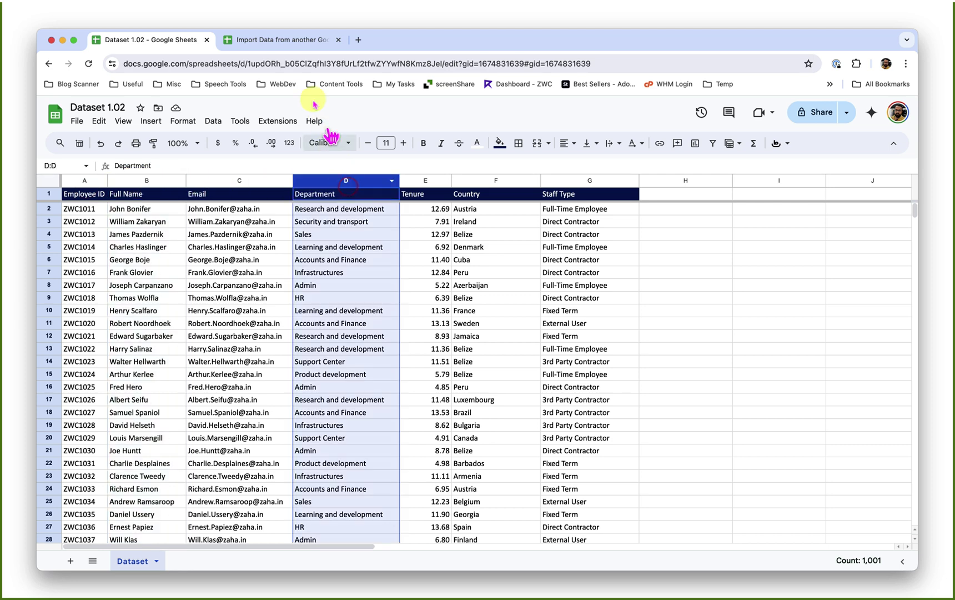
{"action": "left_click", "coordinate": [294, 54]}
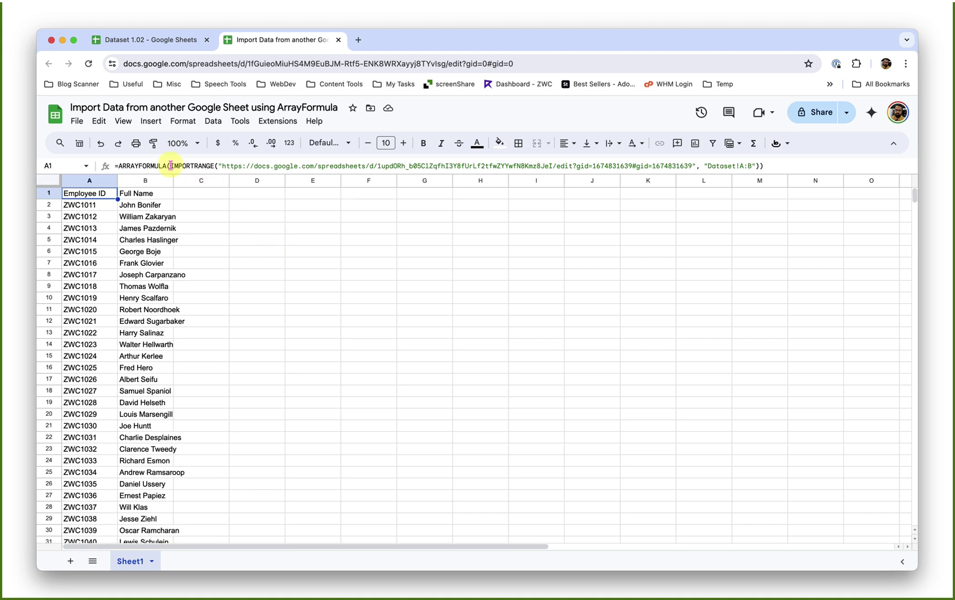
Step: Put two IMPORTRANGE calls in braces in A1, the second pulling "Dataset!D:D" instead of A:B
{"action": "left_click_drag", "start_coordinate": [171, 166], "coordinate": [803, 164]}
{"action": "key", "text": "ctrl+x"}
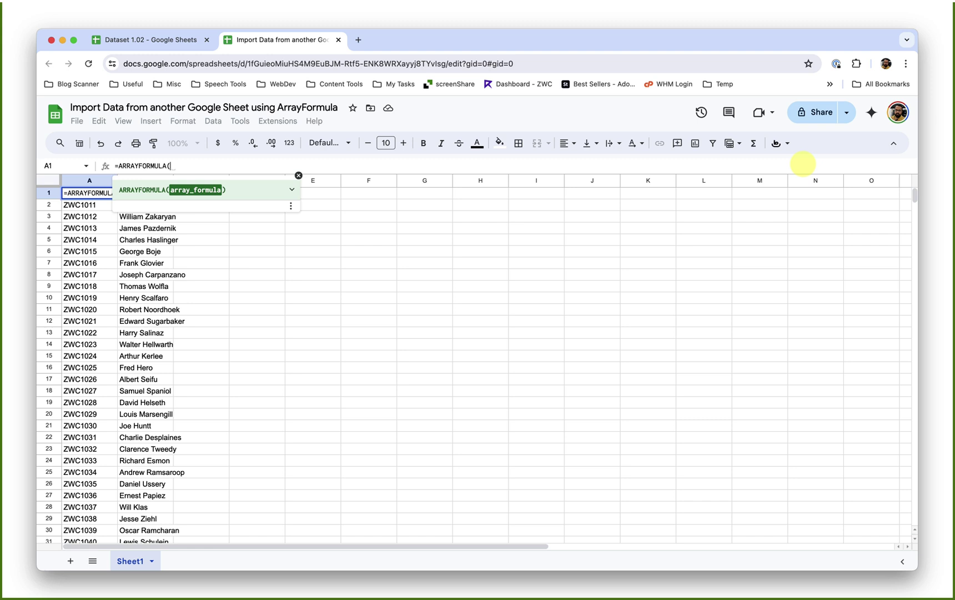
{"action": "type", "text": "{"}
{"action": "key", "text": "cmd+v"}
{"action": "type", "text": ","}
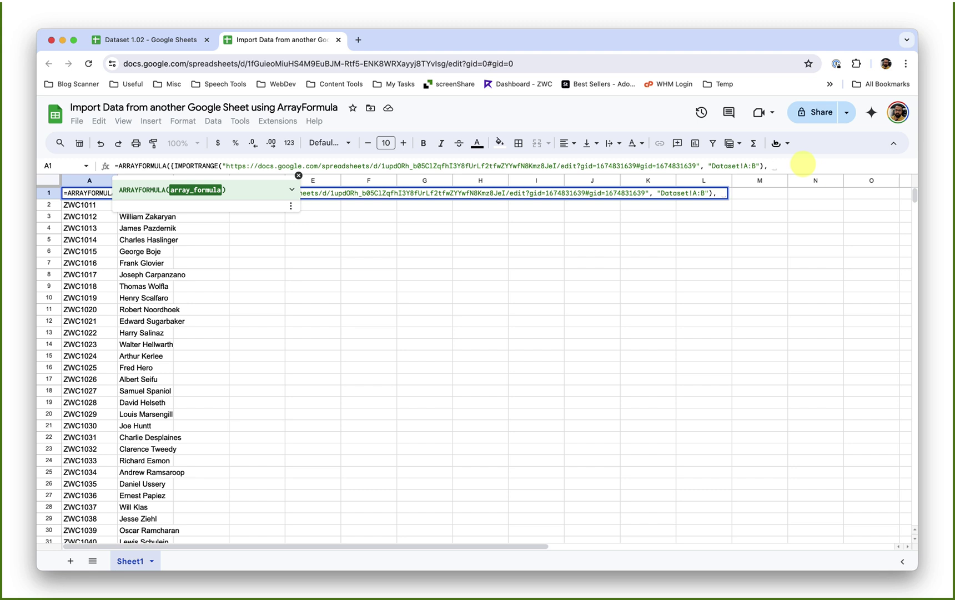
{"action": "key", "text": "super+v"}
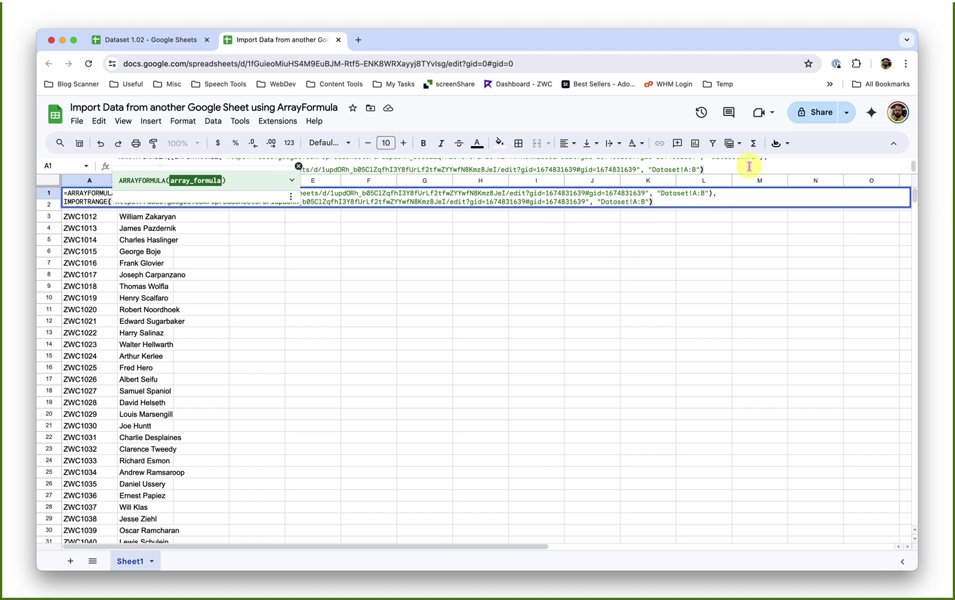
{"action": "left_click", "coordinate": [693, 169]}
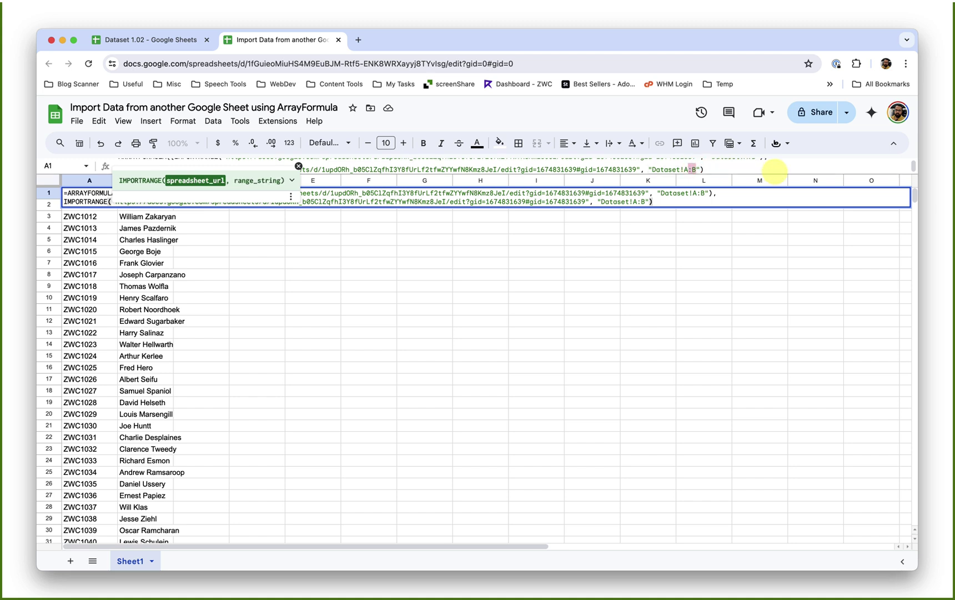
{"action": "type", "text": "D:D"}
{"action": "left_click", "coordinate": [676, 202]}
{"action": "type", "text": "})"}
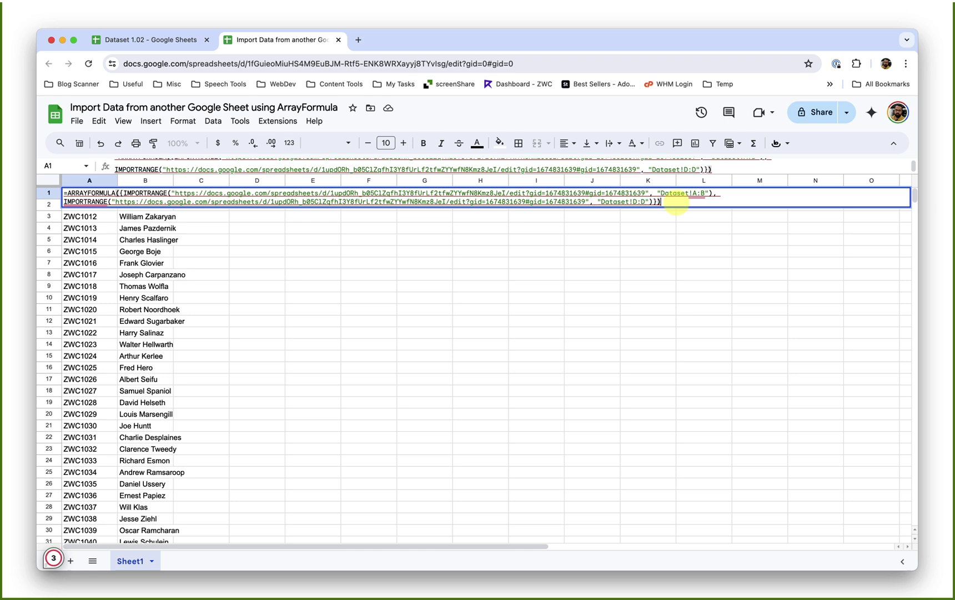
Step: Commit the combined formula so Department fills column C, then reselect A1 to review it
{"action": "key", "text": "Return"}
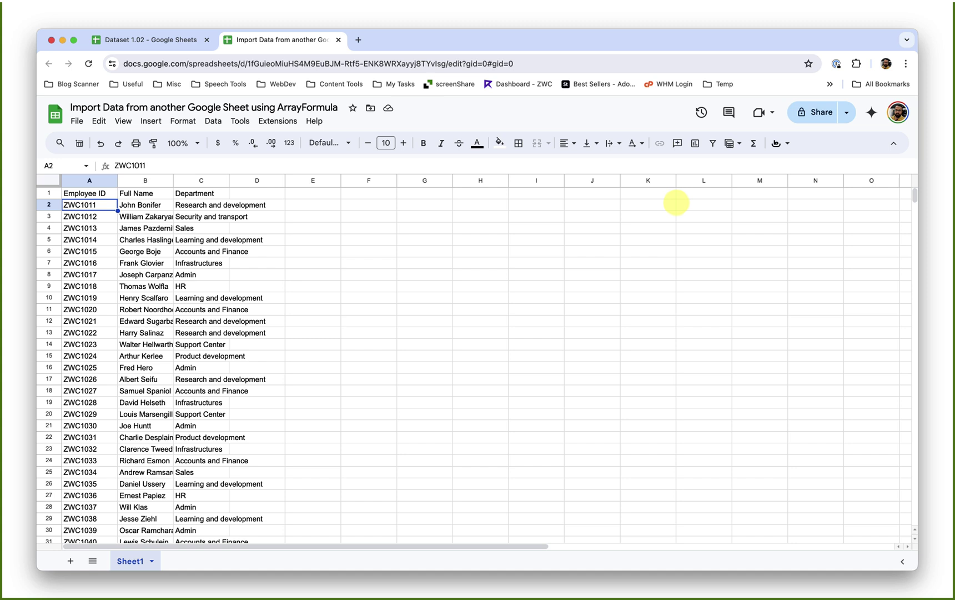
{"action": "key", "text": "Up"}
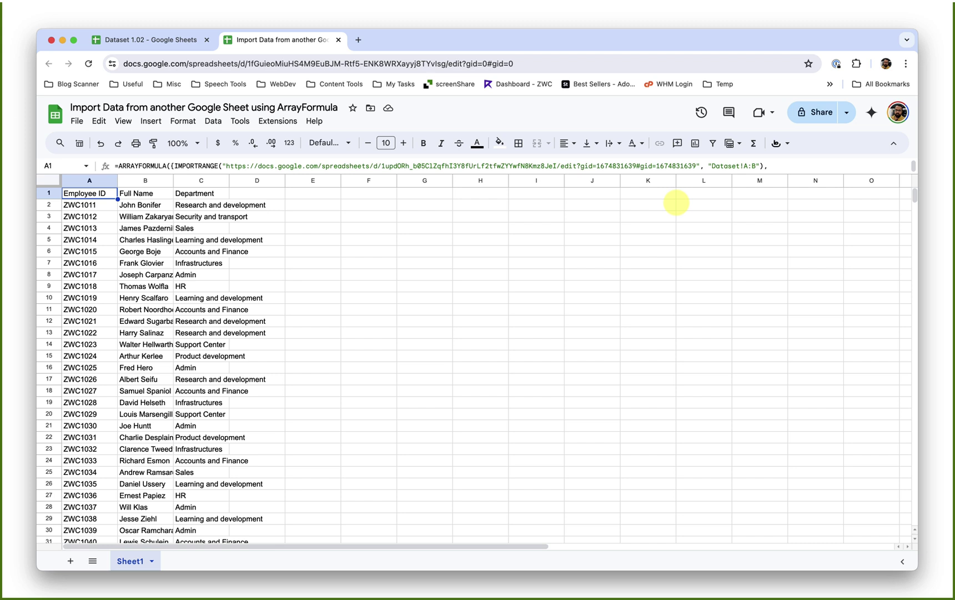